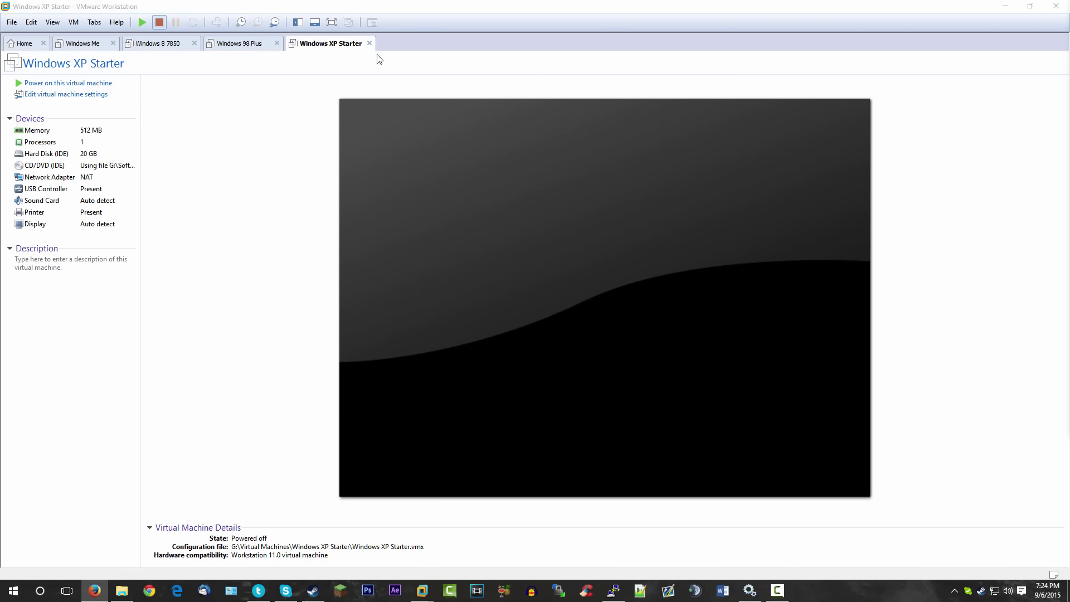
- Power on the Windows XP Starter virtual machine and begin setting up Windows XP, agreeing to the licence agreement
click(97, 84)
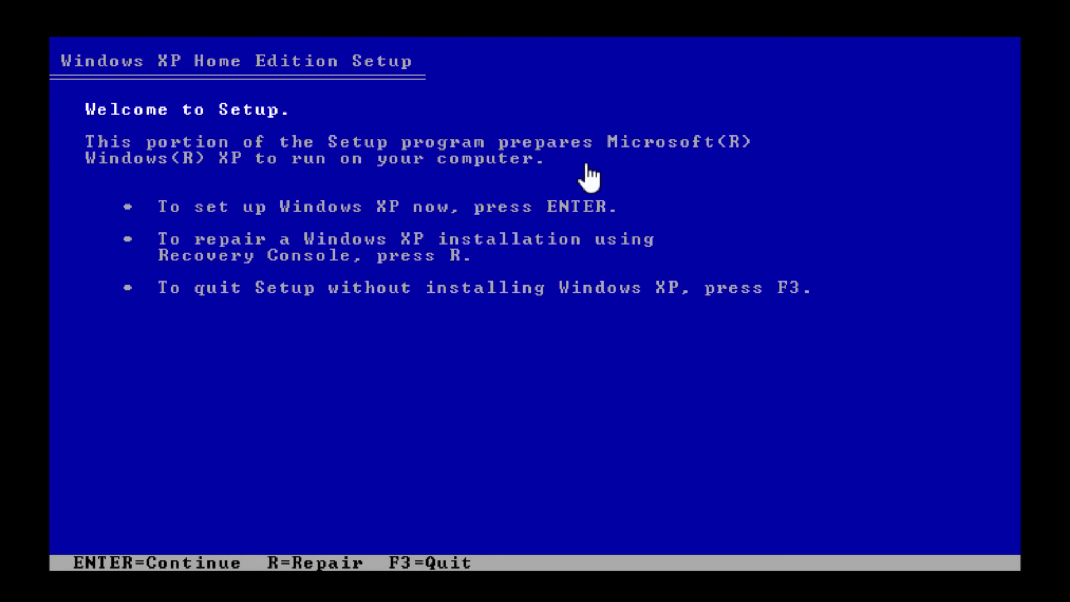
key(Return)
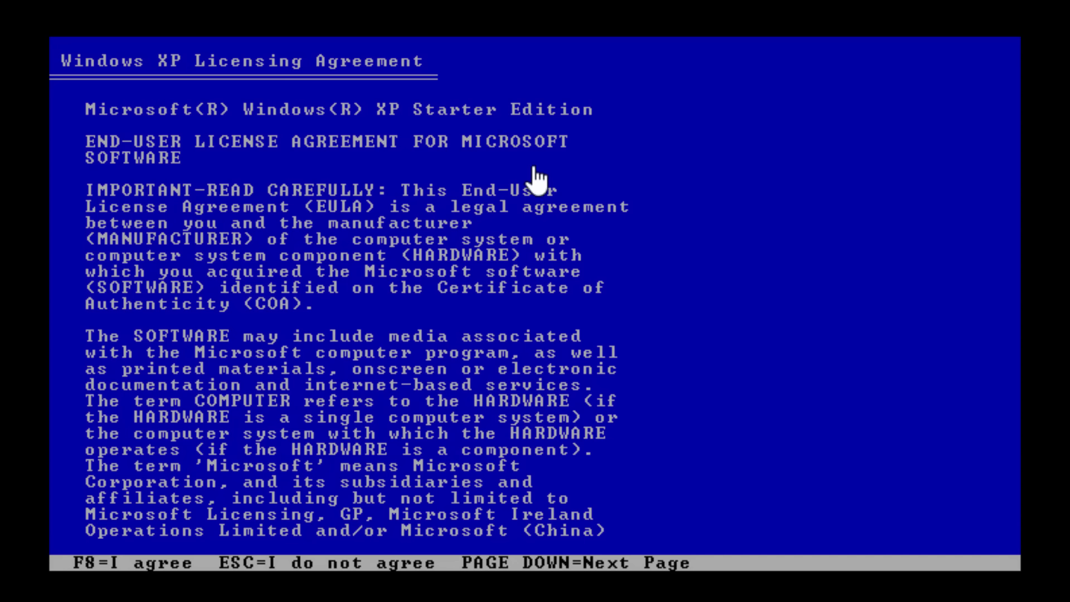
key(F8)
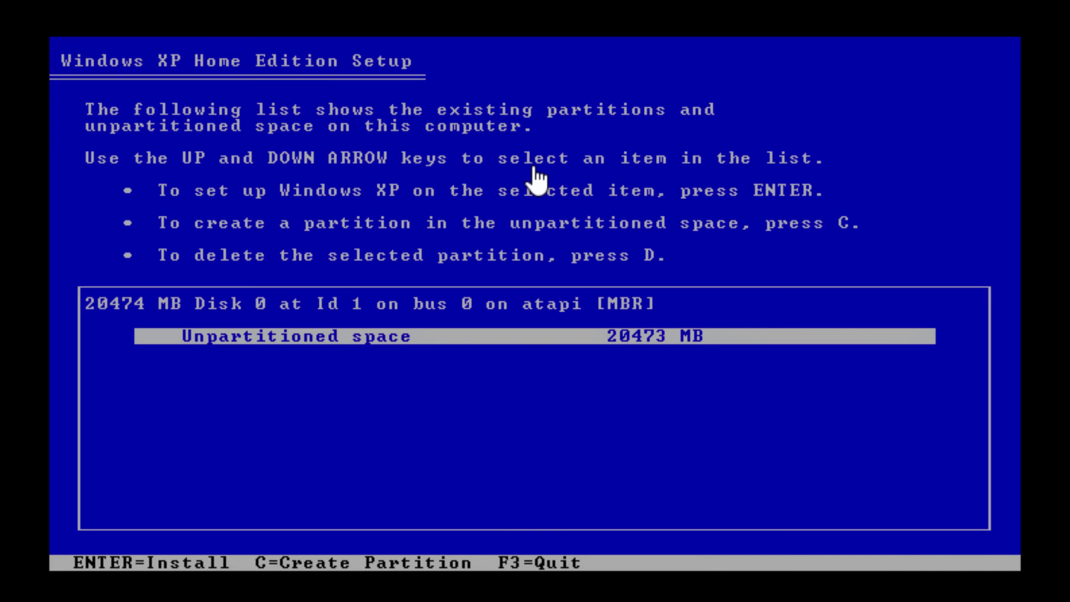
- Install Windows XP on the unpartitioned space, formatting the new partition with the NTFS file system (Quick)
key(Return)
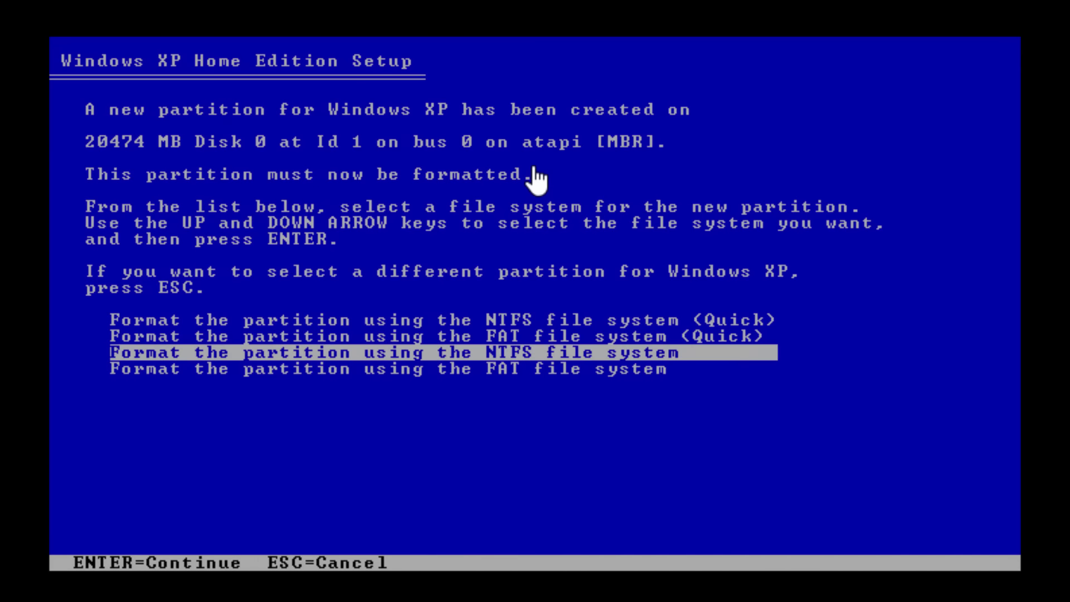
key(Up)
key(Up)
key(Return)
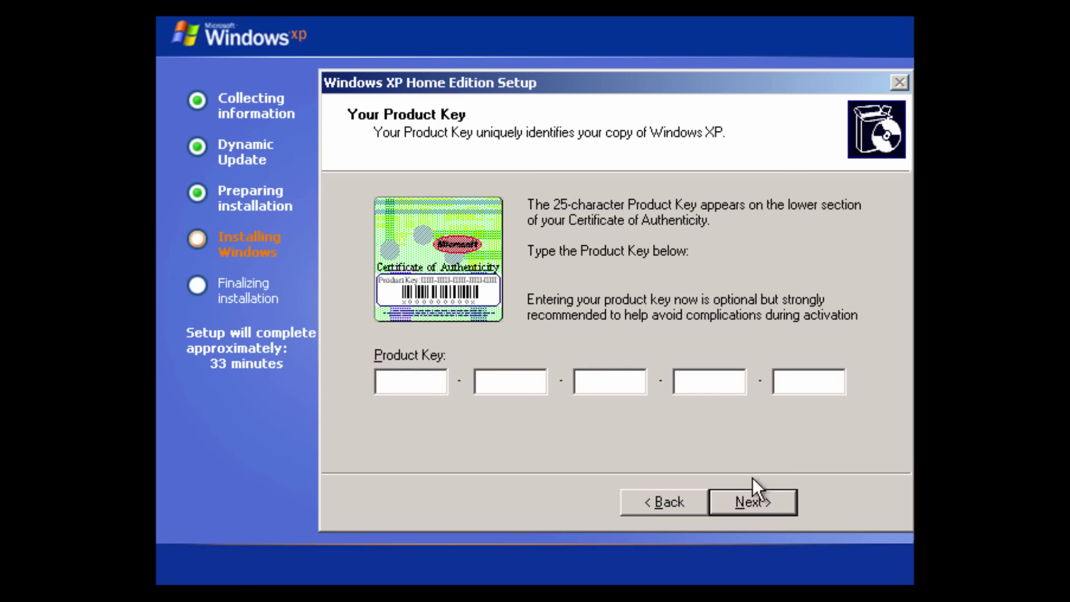
- Continue Setup without entering a product key and name the computer xp-starter
click(755, 502)
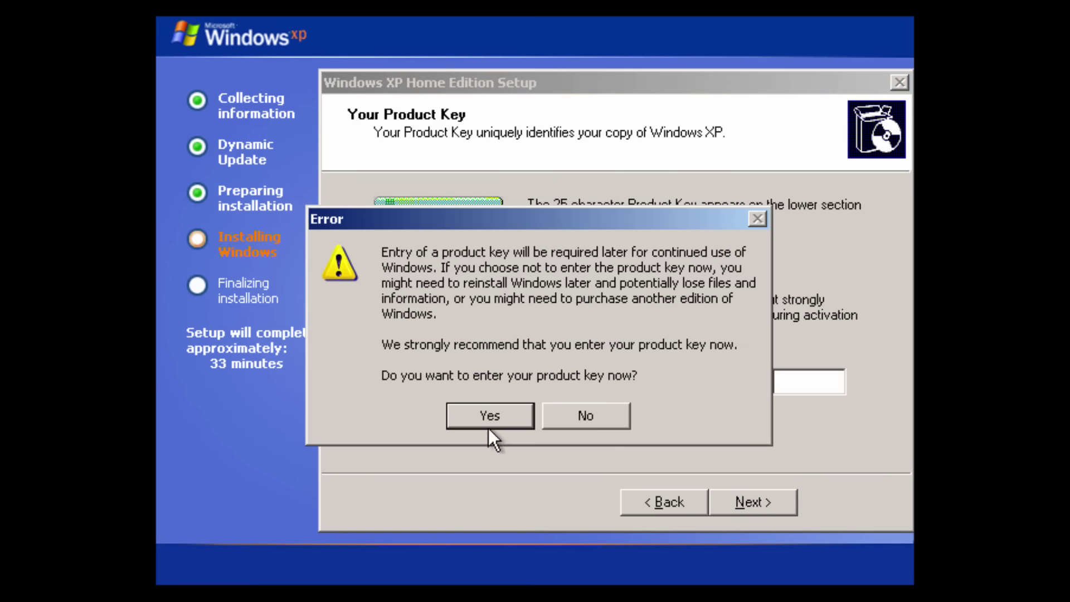
click(573, 420)
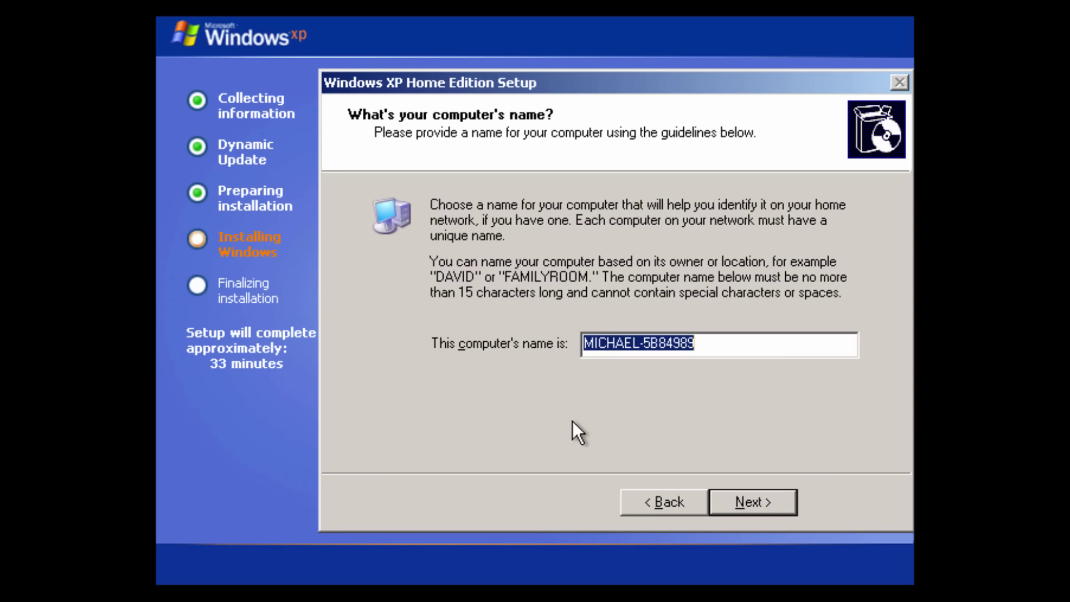
text(xp-)
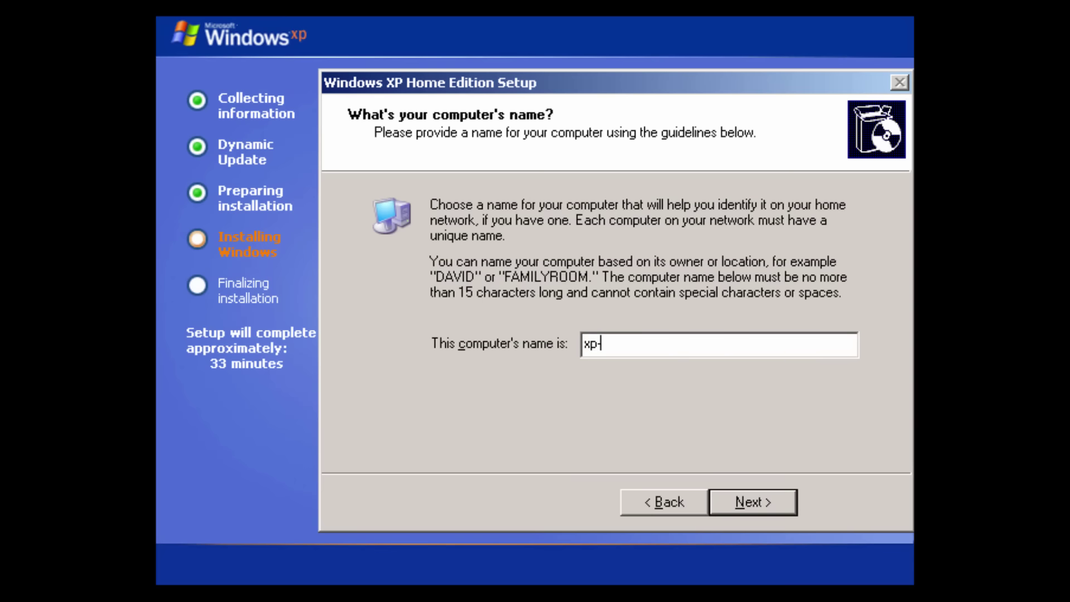
text(starter)
click(736, 502)
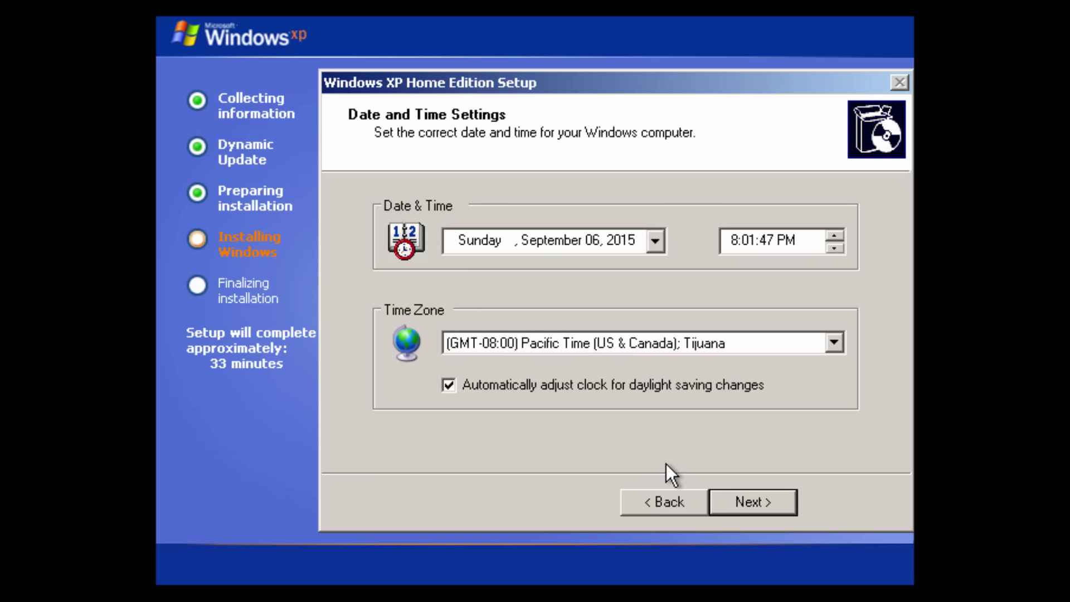
- Accept the date, time and time zone settings and move the Copying Files window off the Setup text
click(760, 503)
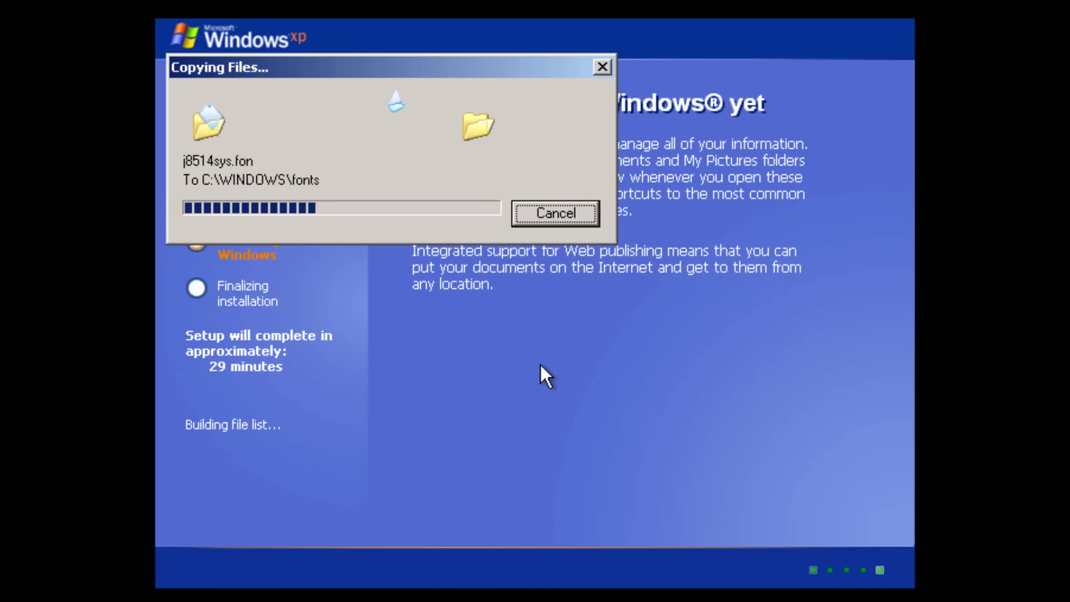
drag(335, 68, 556, 330)
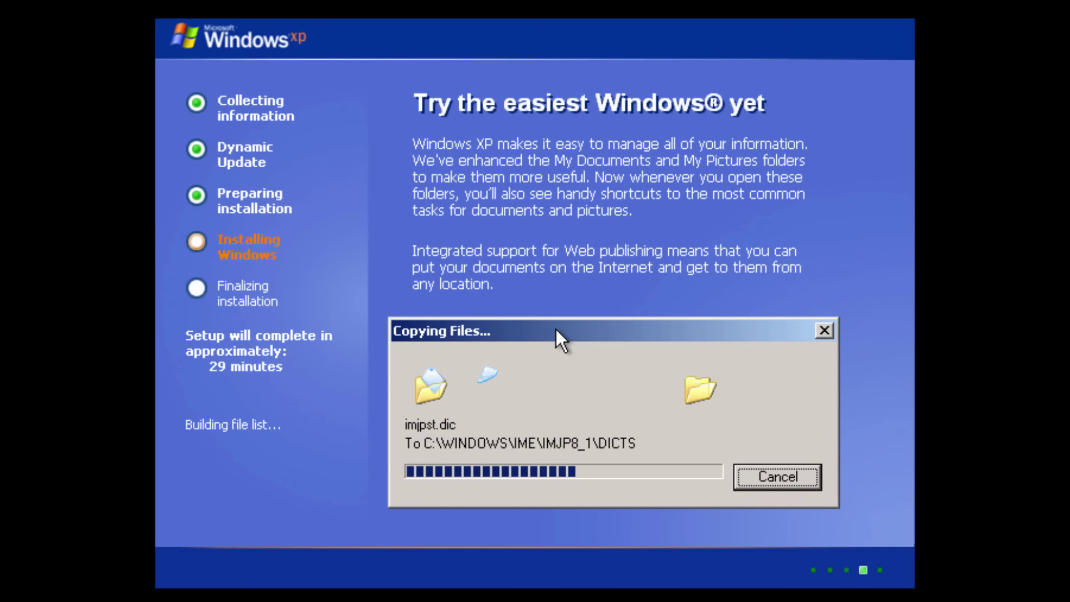
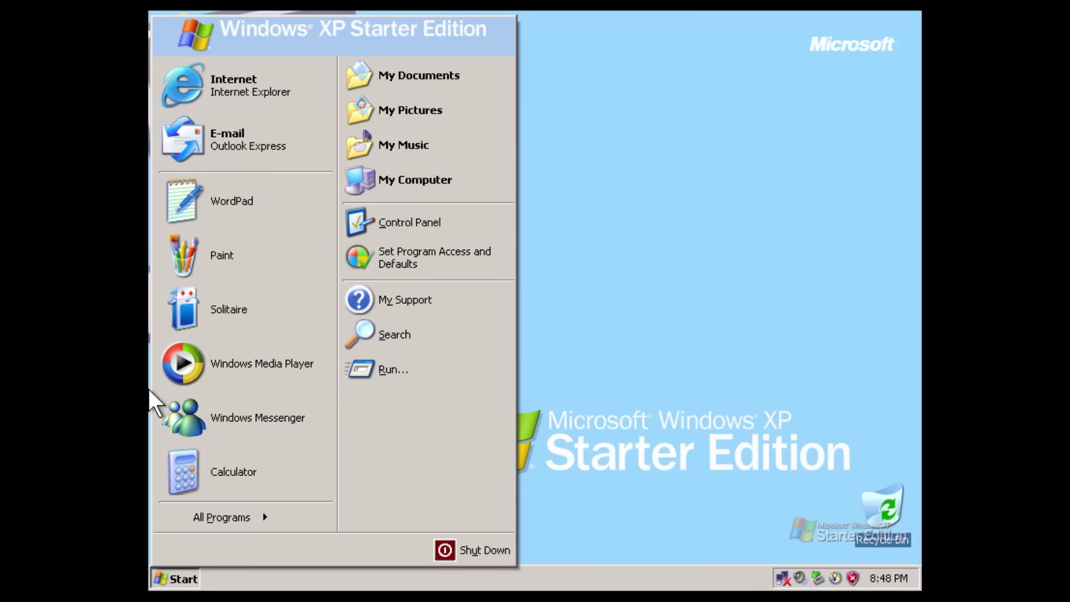
- Clear the open menu and the antivirus warning balloon, and bring up the resolution settings in Display Properties
click(643, 294)
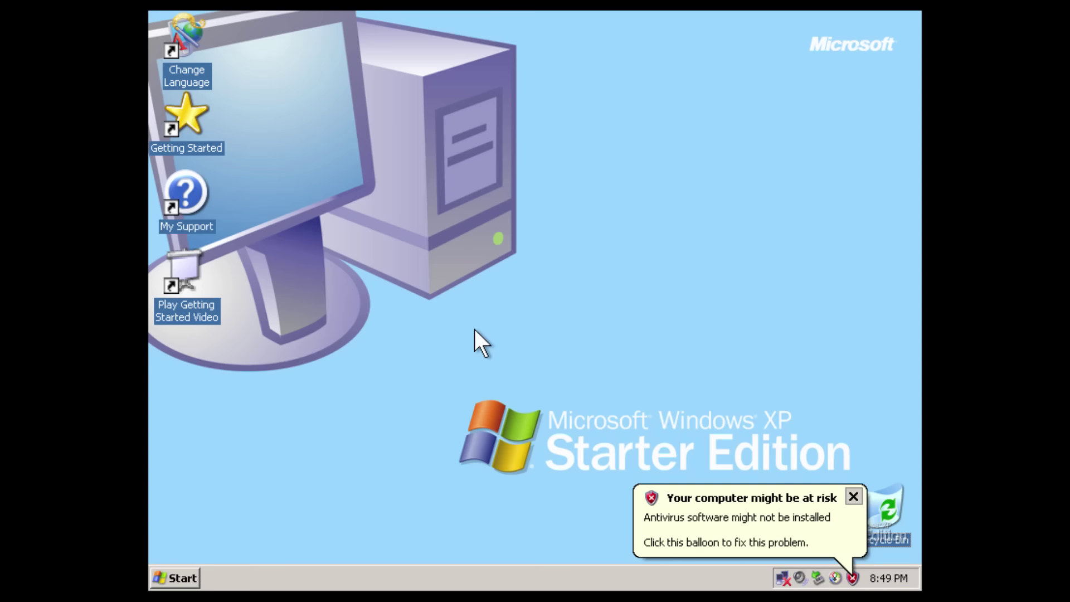
click(853, 493)
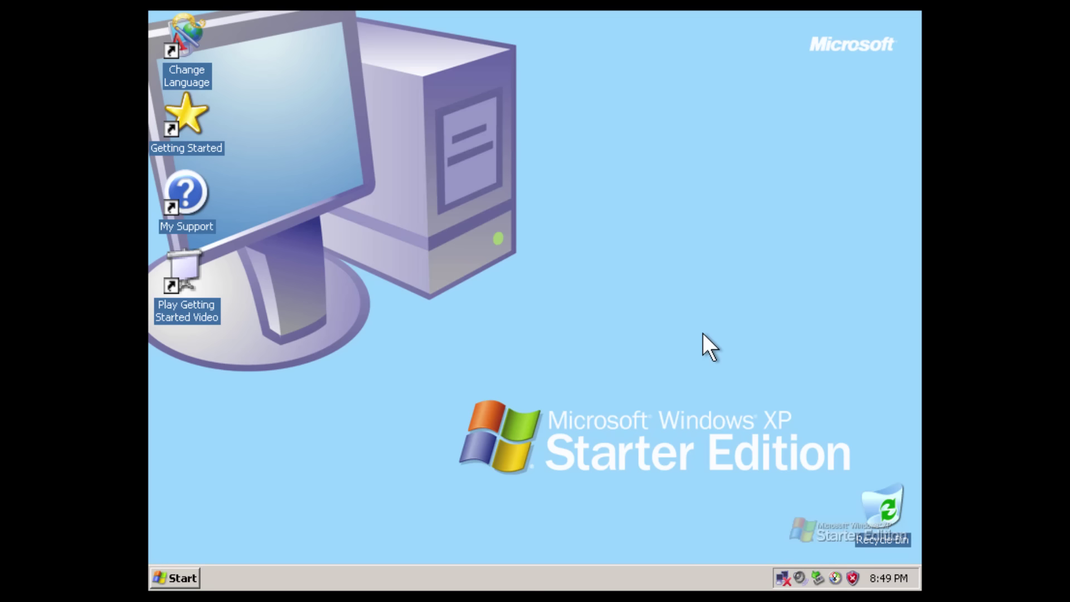
right_click(600, 199)
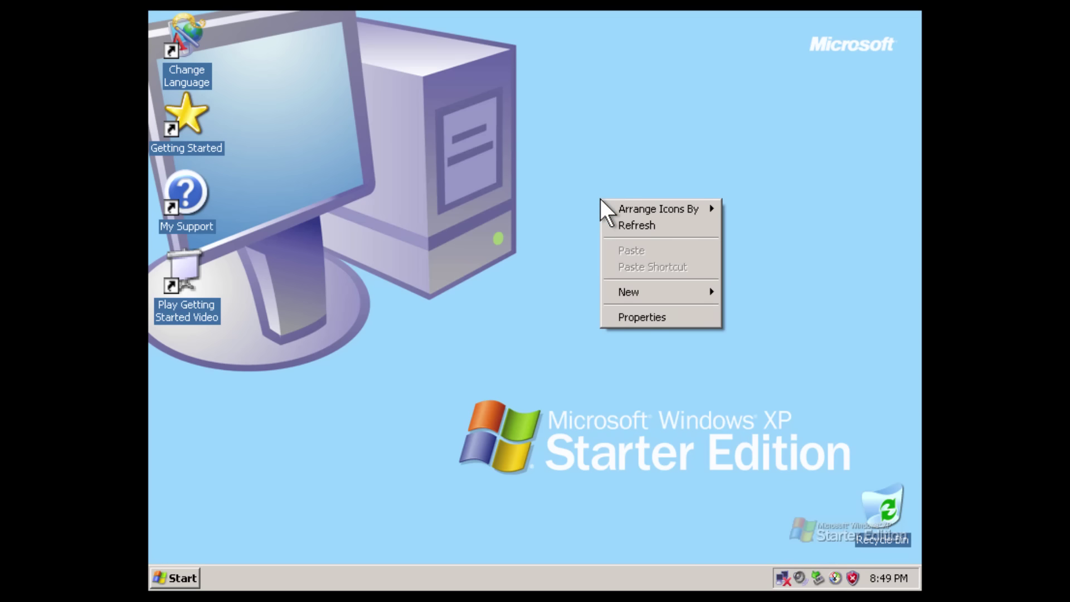
click(635, 316)
drag(409, 68, 549, 57)
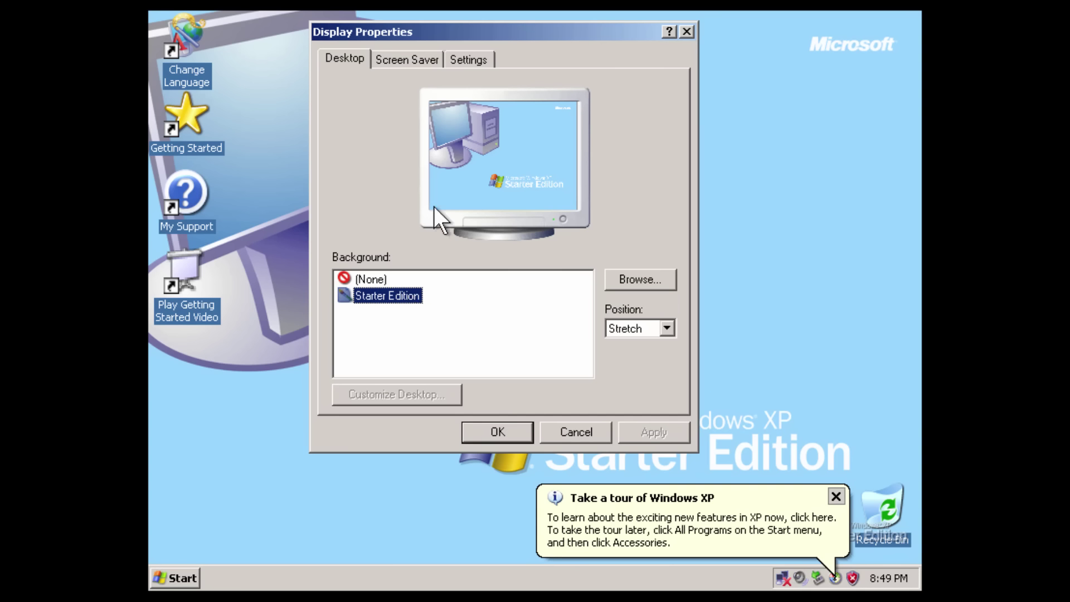
click(477, 59)
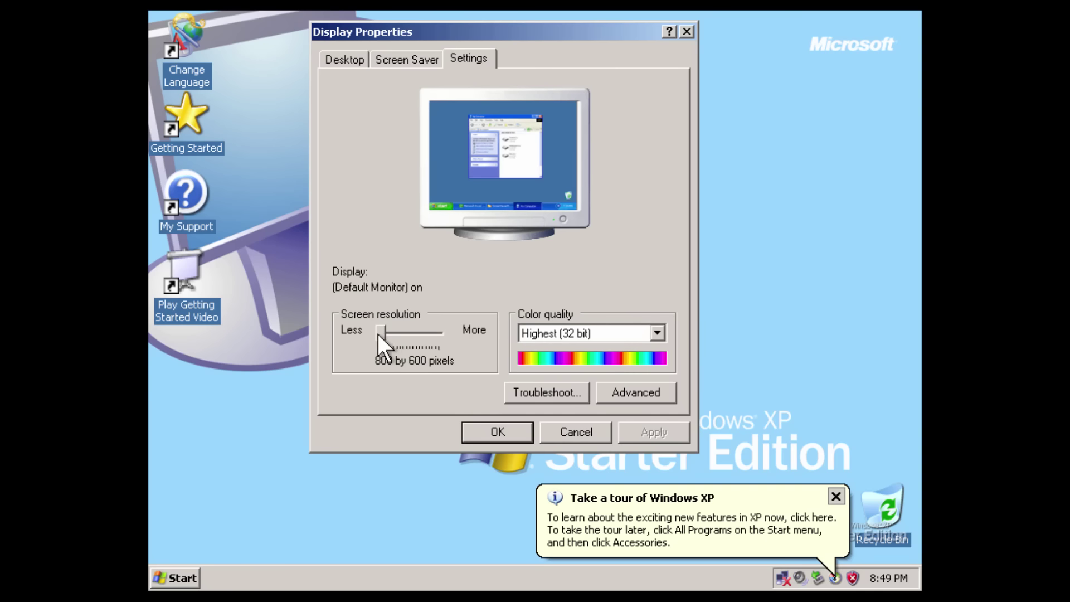
- Set the screen resolution to 2048 by 1536 pixels and keep the new setting
drag(380, 334, 457, 337)
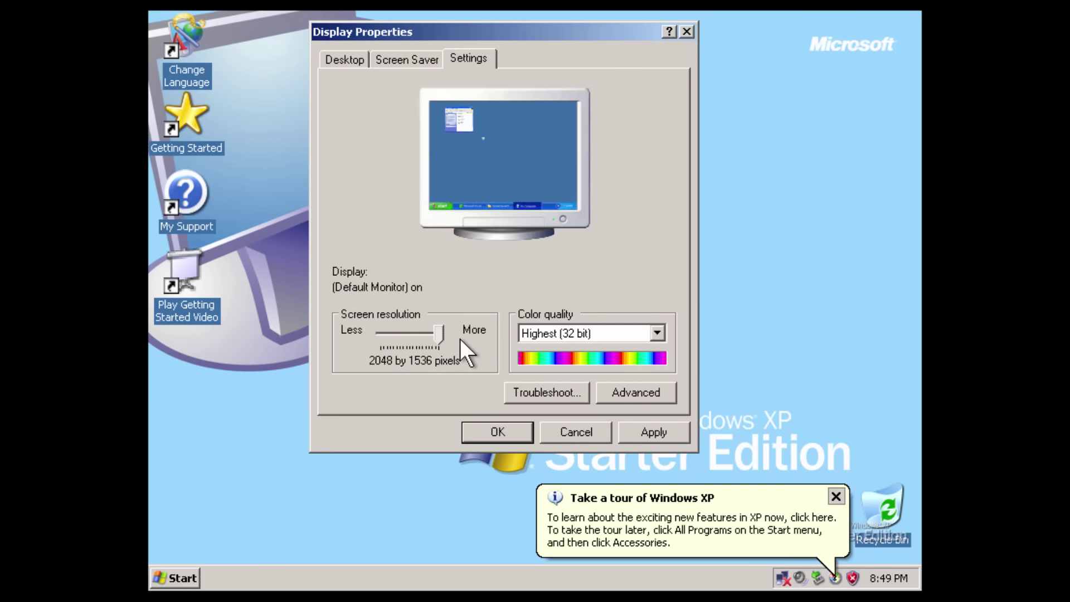
click(627, 432)
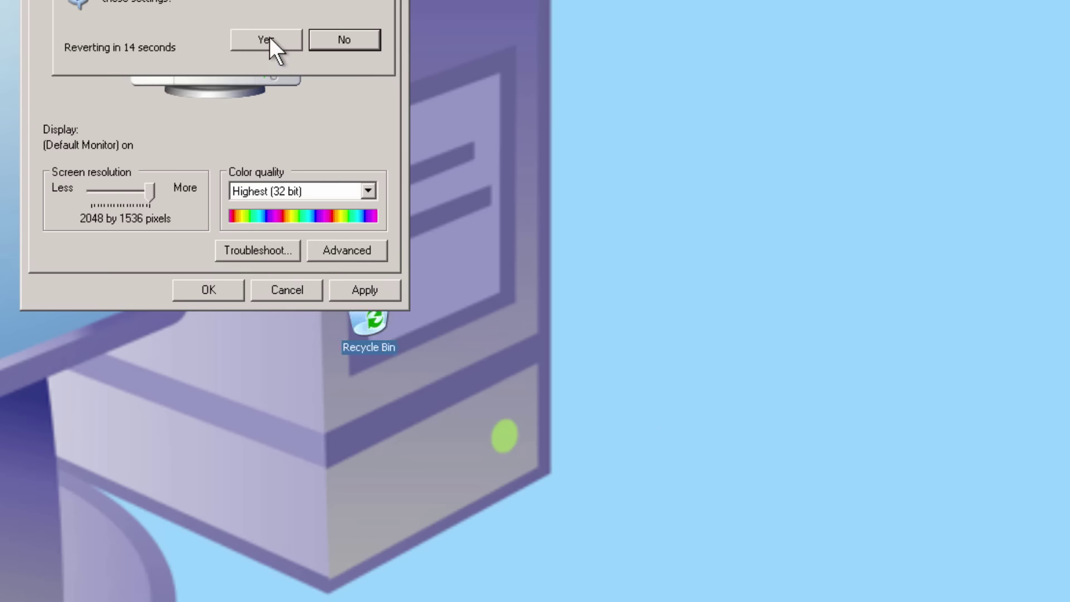
click(267, 39)
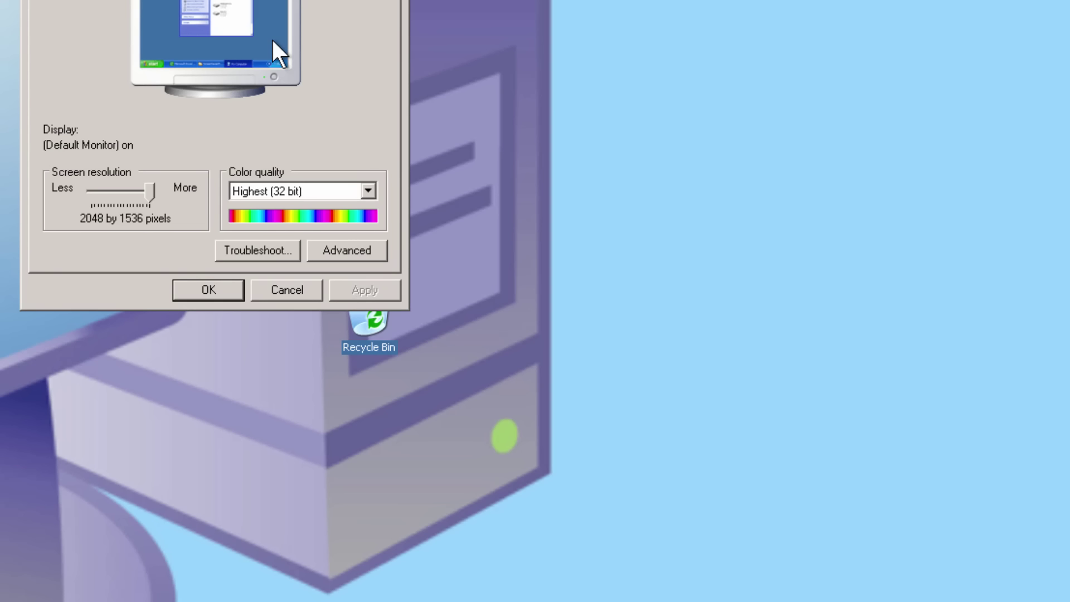
- Set the screen resolution to 1920 by 1080 pixels, keep it, and switch the virtual machine to full screen
drag(151, 192, 141, 191)
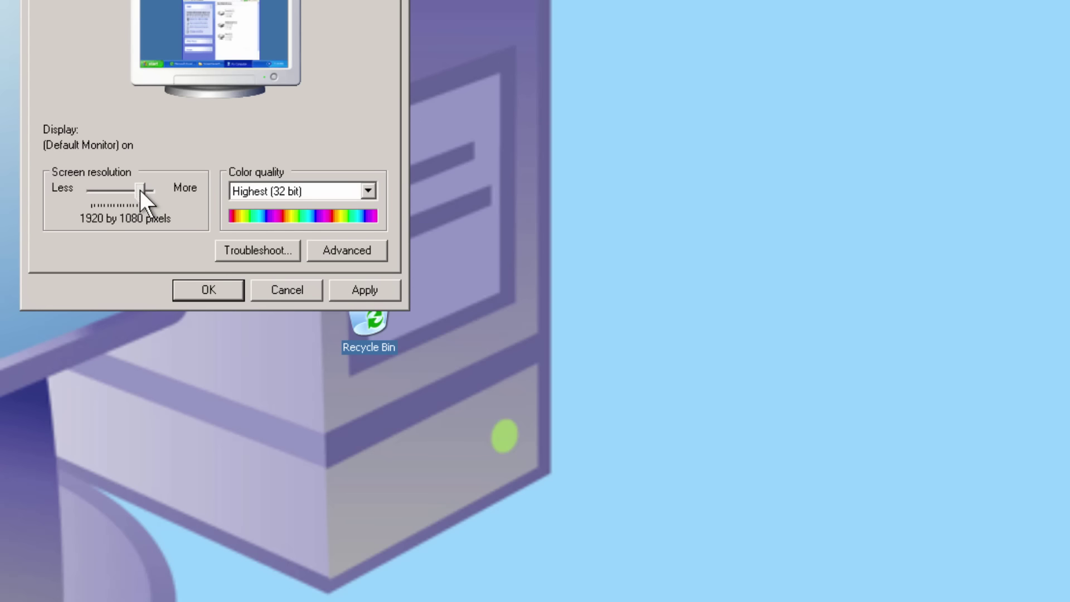
click(208, 281)
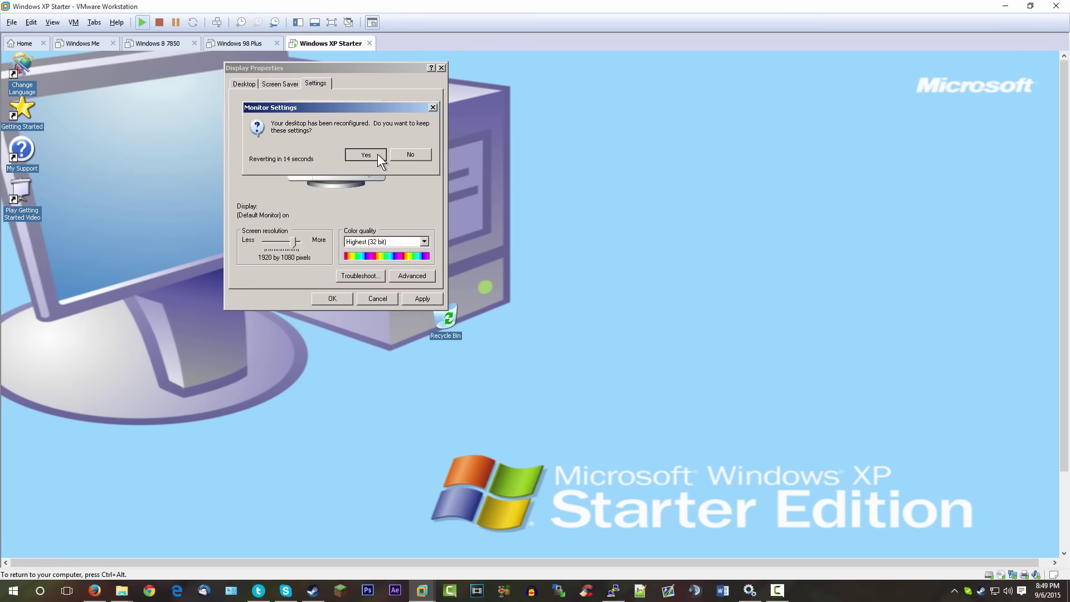
click(365, 155)
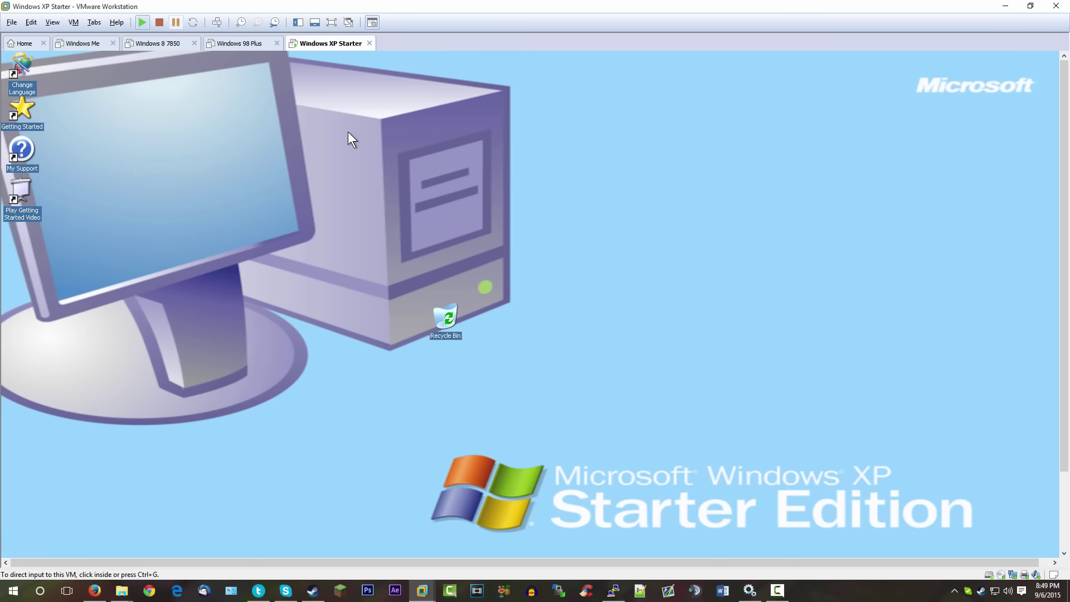
key(ctrl+alt+Return)
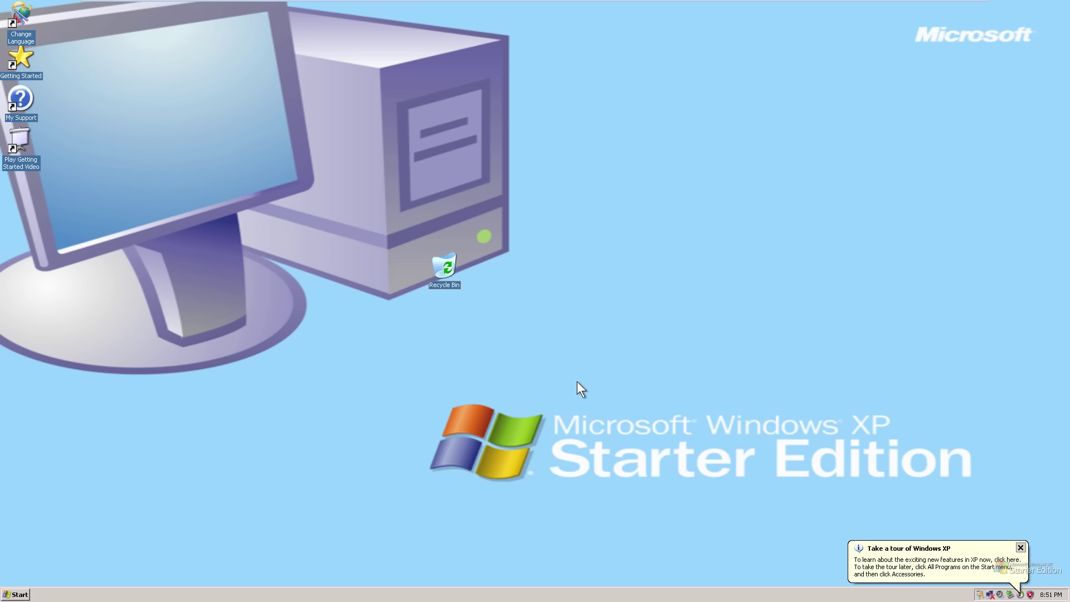
- Move the Recycle Bin to the empty area near the right edge of the desktop and dismiss the Windows XP tour balloon
drag(863, 371, 950, 395)
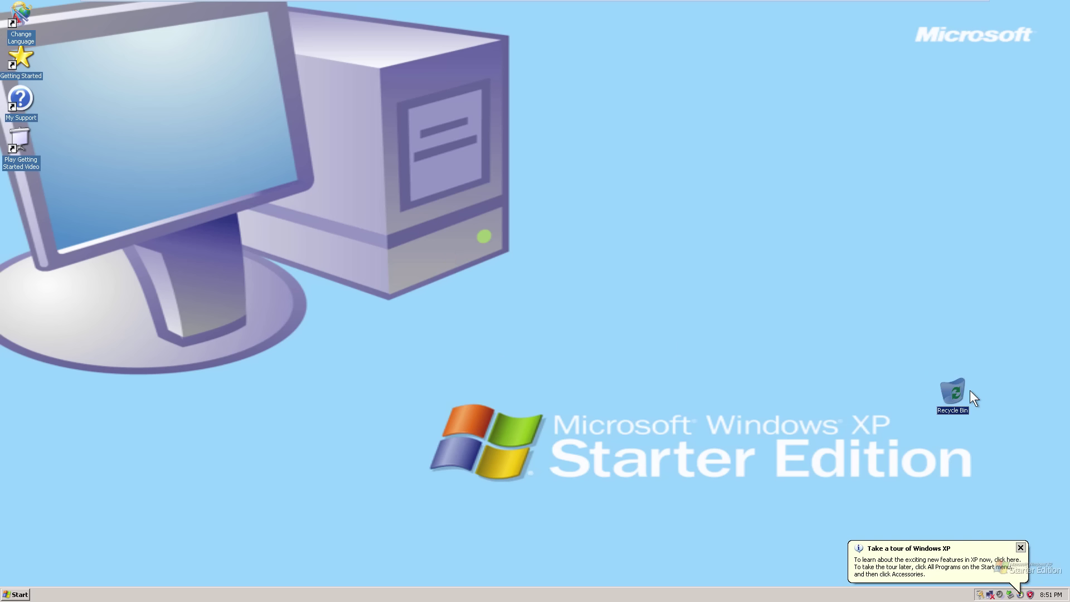
click(1021, 547)
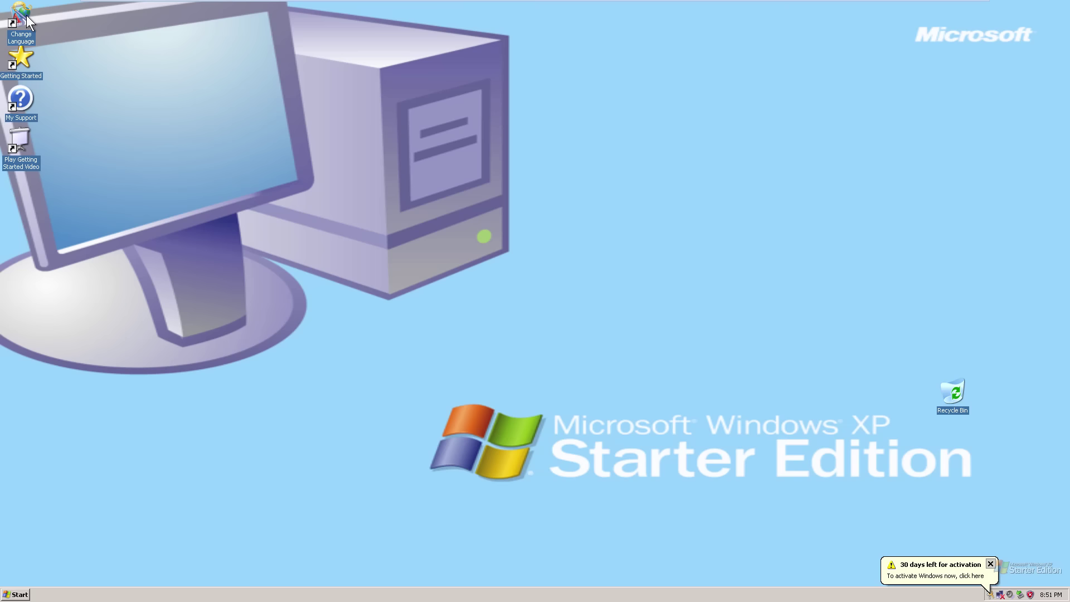
- Open Internet Explorer, completing the connection wizard with the manufacturer's ISP offer option, and restore the browser from its maximized size
click(17, 594)
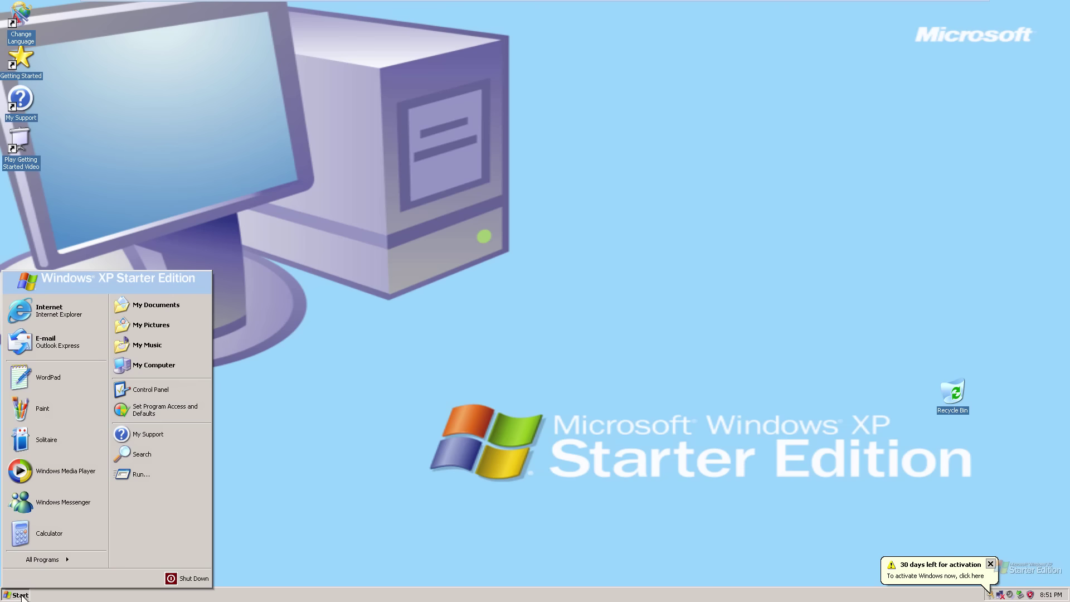
click(75, 312)
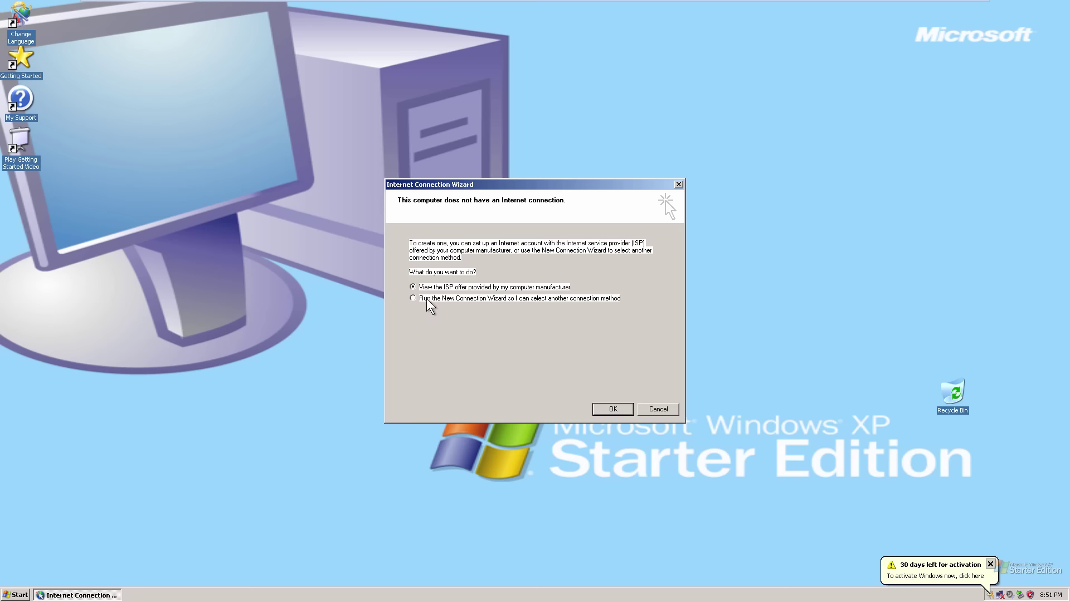
click(610, 406)
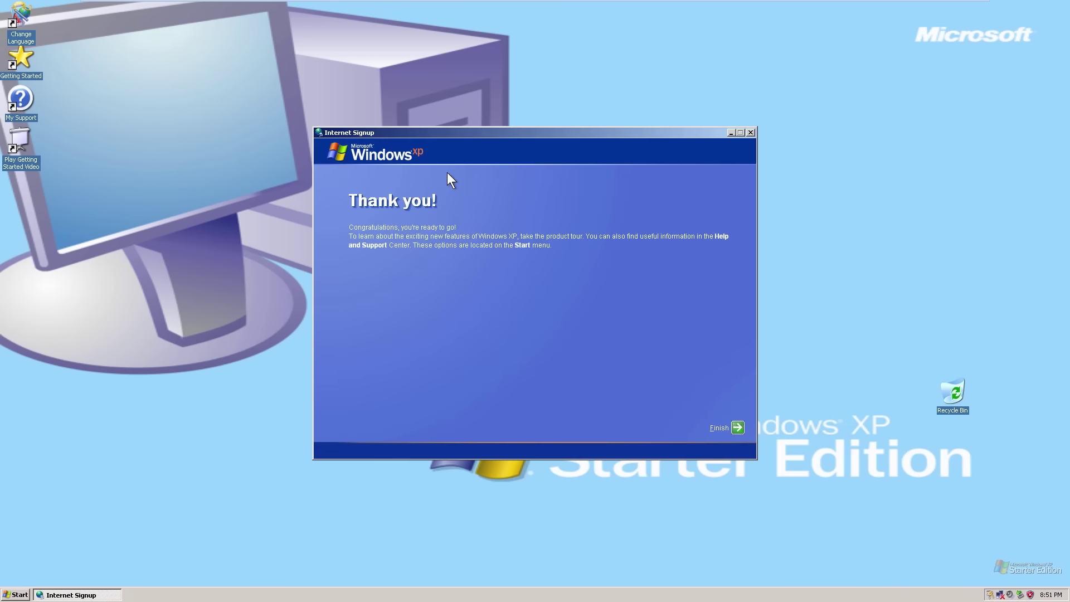
click(732, 425)
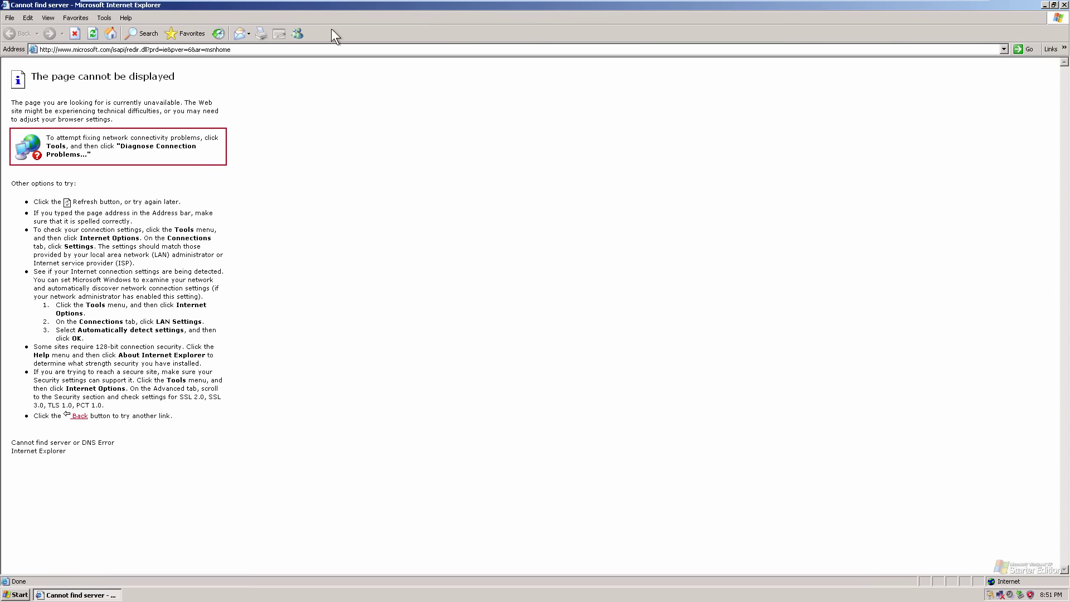
click(1054, 5)
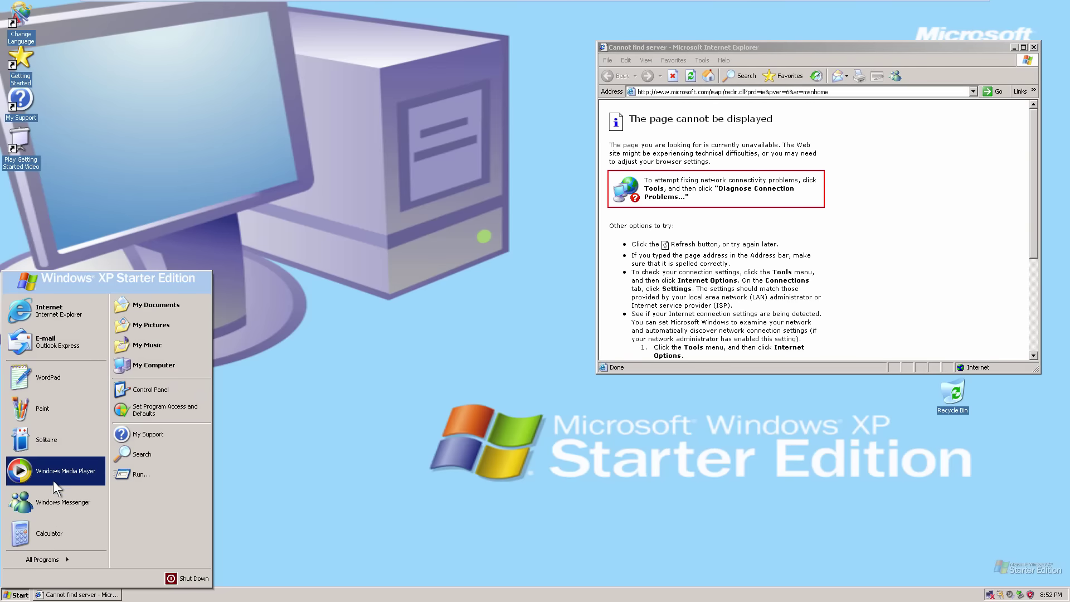
- Open Windows Media Player and Solitaire in restored windows, placing Solitaire in the upper-left area of the desktop
click(52, 480)
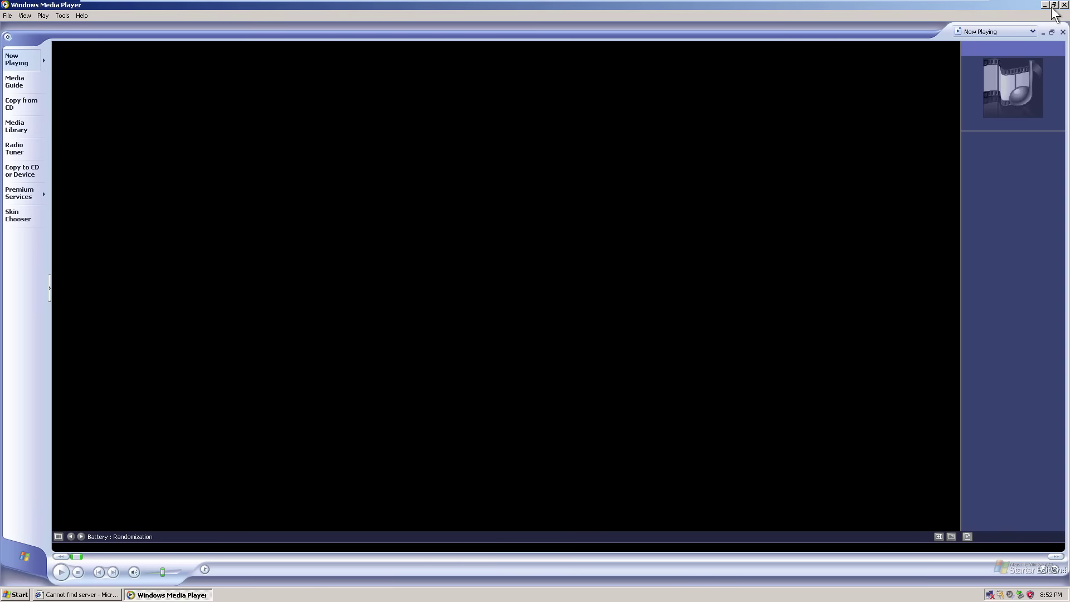
click(1053, 5)
click(17, 595)
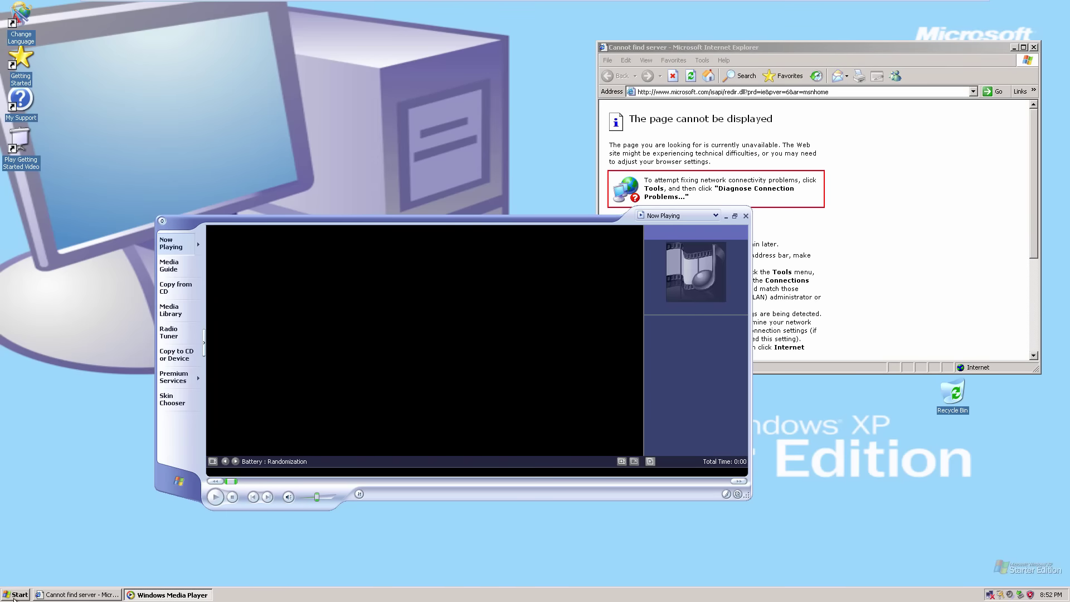
click(61, 438)
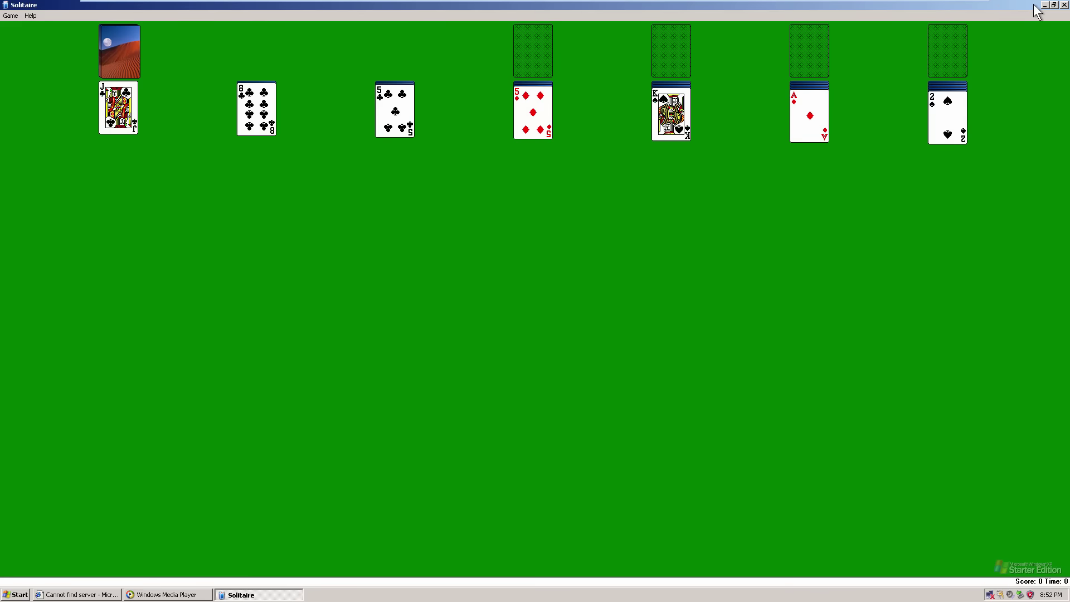
click(1053, 5)
drag(308, 79, 311, 40)
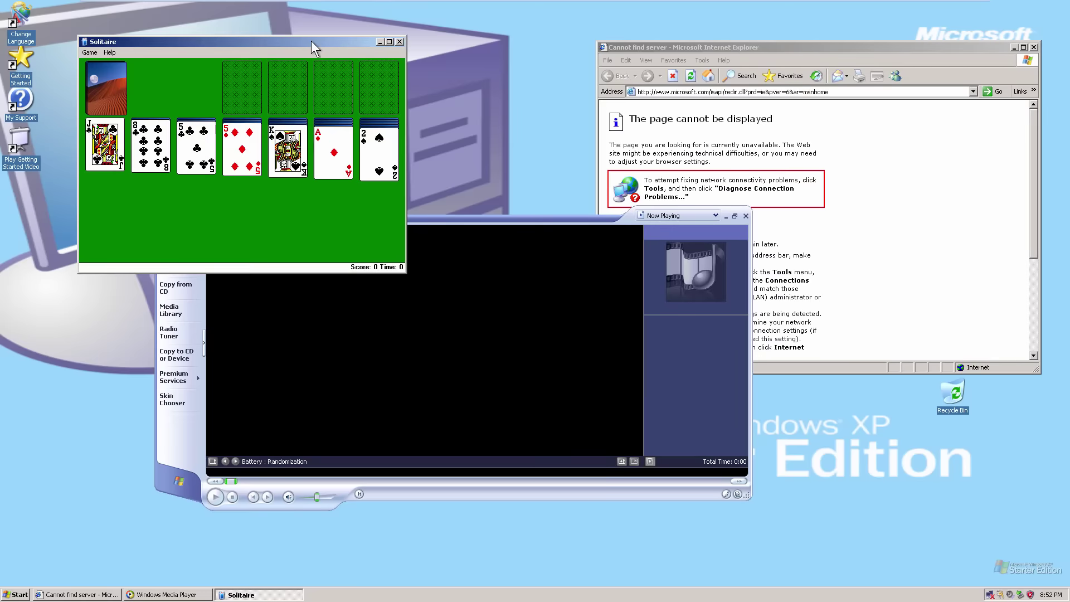
- Try to open a fourth program alongside Internet Explorer, Windows Media Player and Solitaire
click(17, 594)
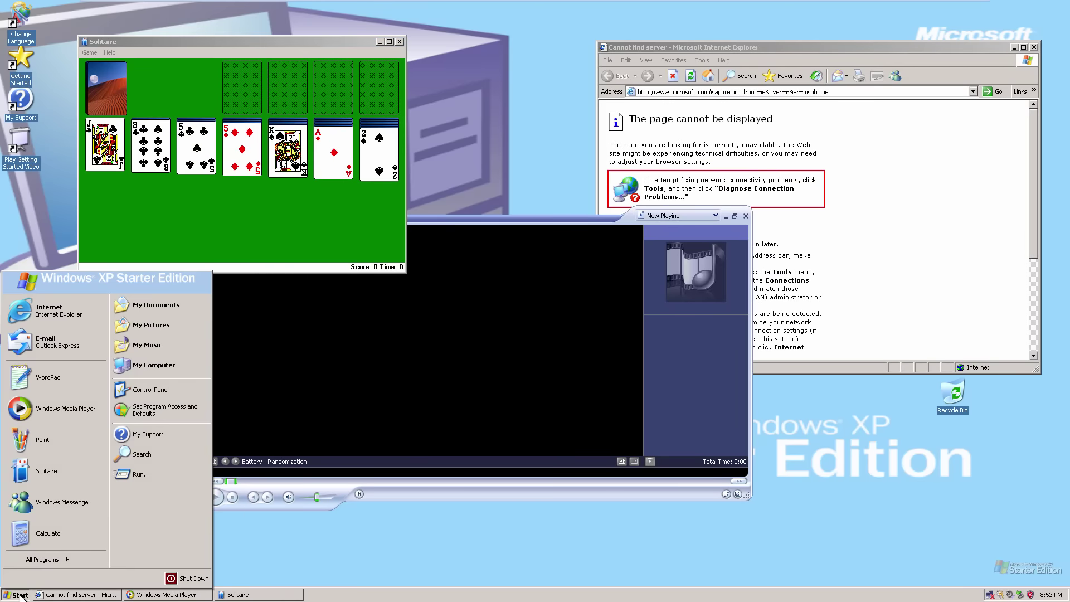
click(172, 469)
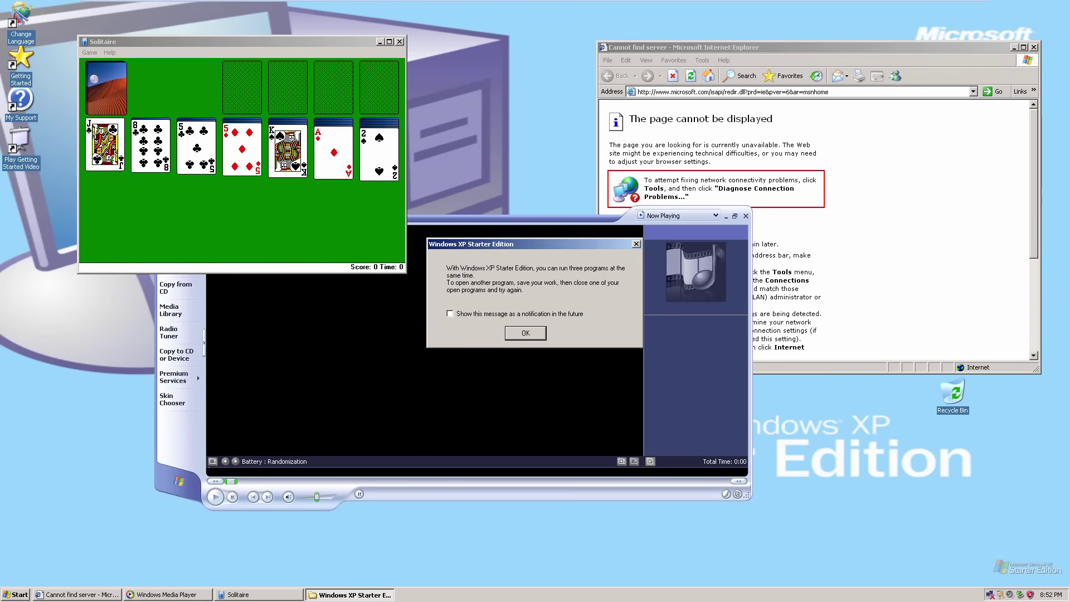